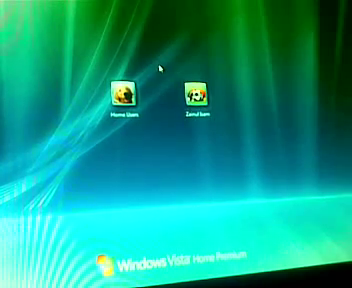
Step: Select the user account on the Vista login screen and submit its password
key(Return)
text(xx)
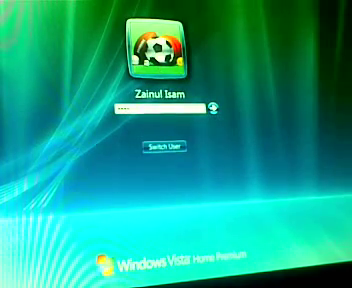
text(xxxxxxxxx)
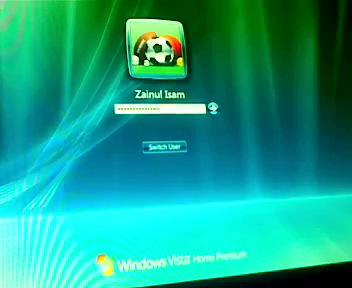
key(Return)
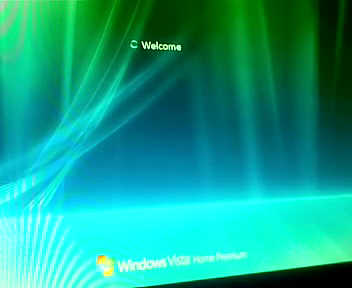